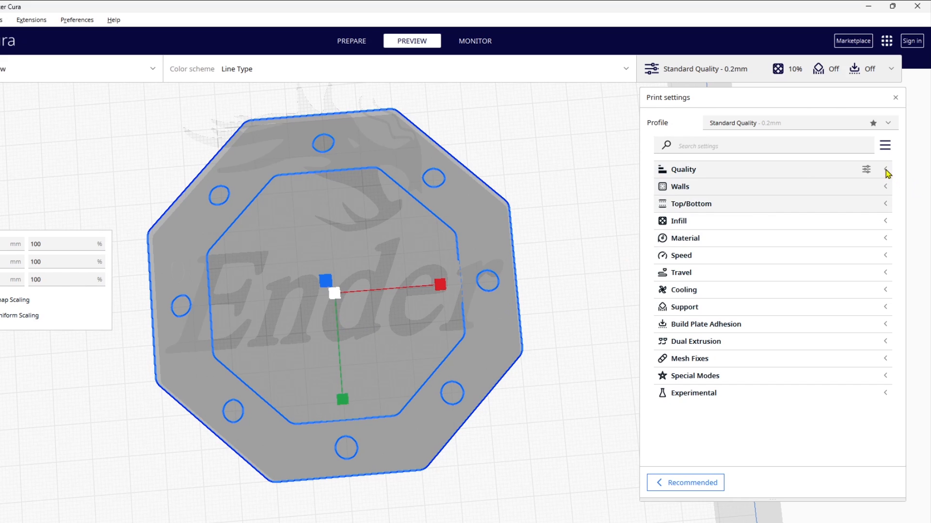
- Review the Quality, Infill and Material setting groups, collapsing each again
{"action": "left_click", "coordinate": [915, 171]}
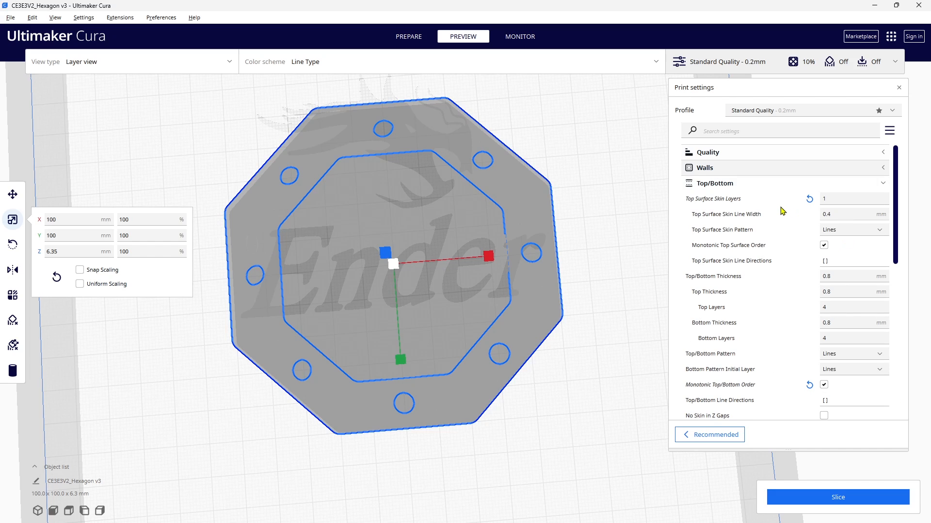
{"action": "mouse_move", "coordinate": [727, 199]}
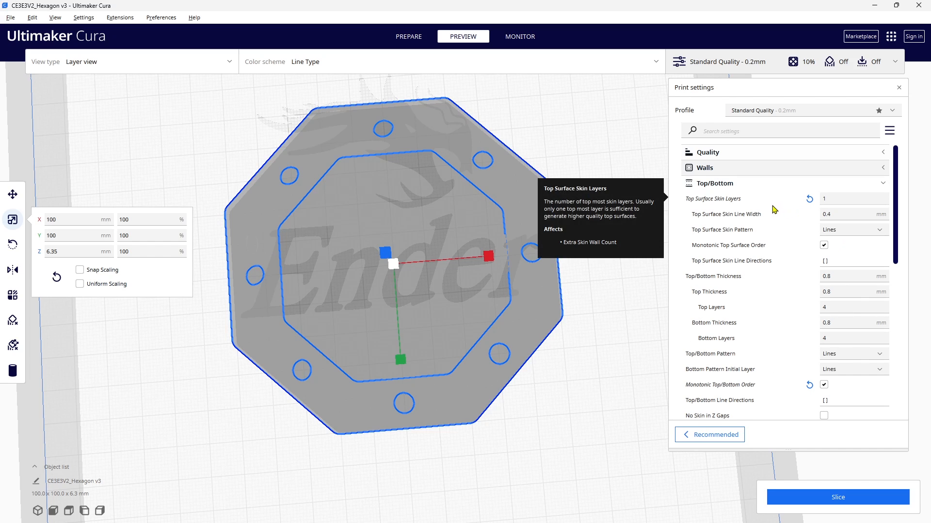
{"action": "left_click", "coordinate": [885, 184]}
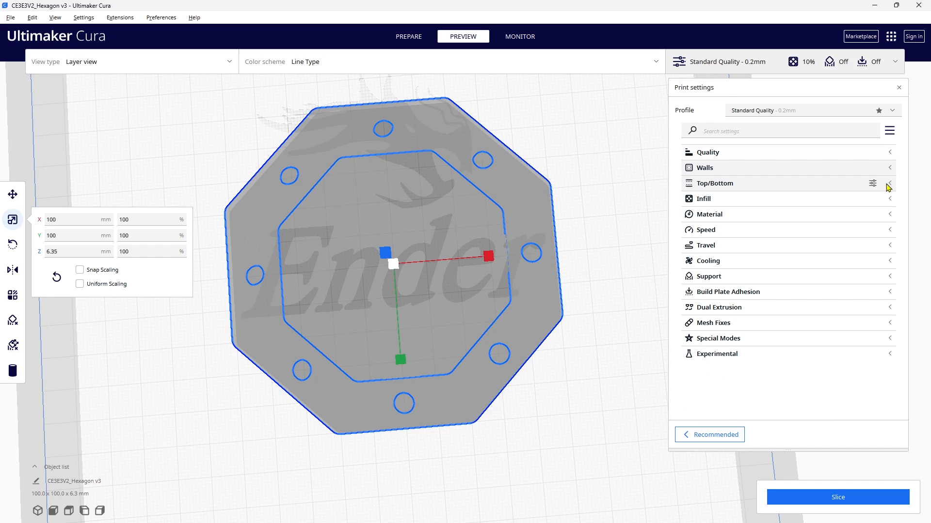
{"action": "left_click", "coordinate": [884, 200]}
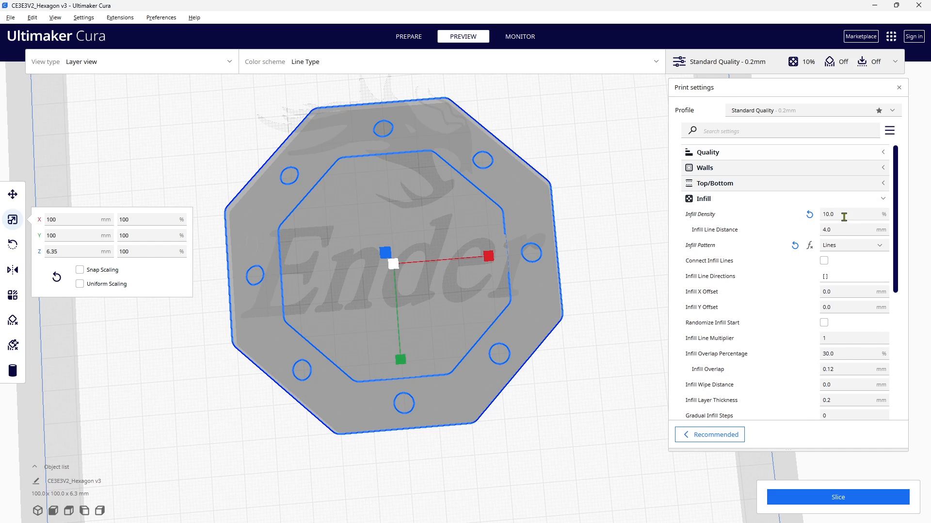
{"action": "left_click", "coordinate": [883, 201]}
{"action": "left_click", "coordinate": [892, 216]}
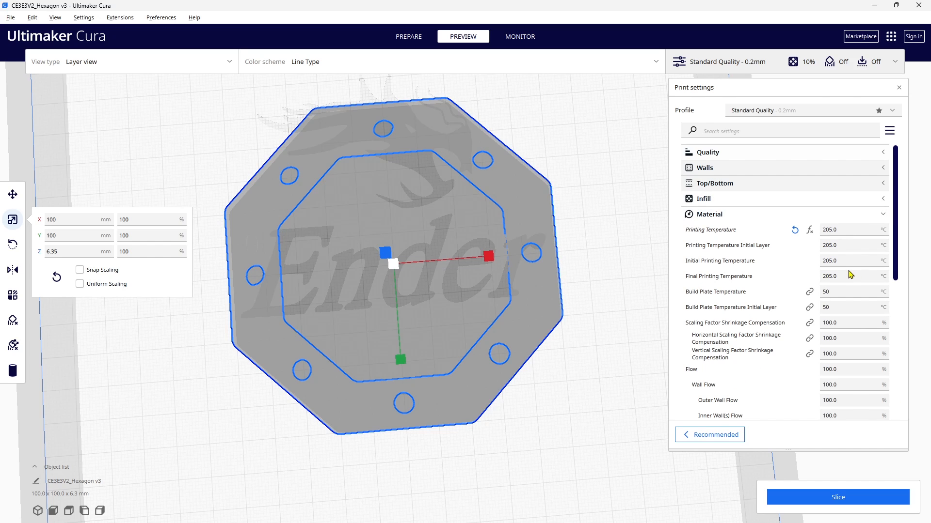
{"action": "left_click", "coordinate": [884, 217]}
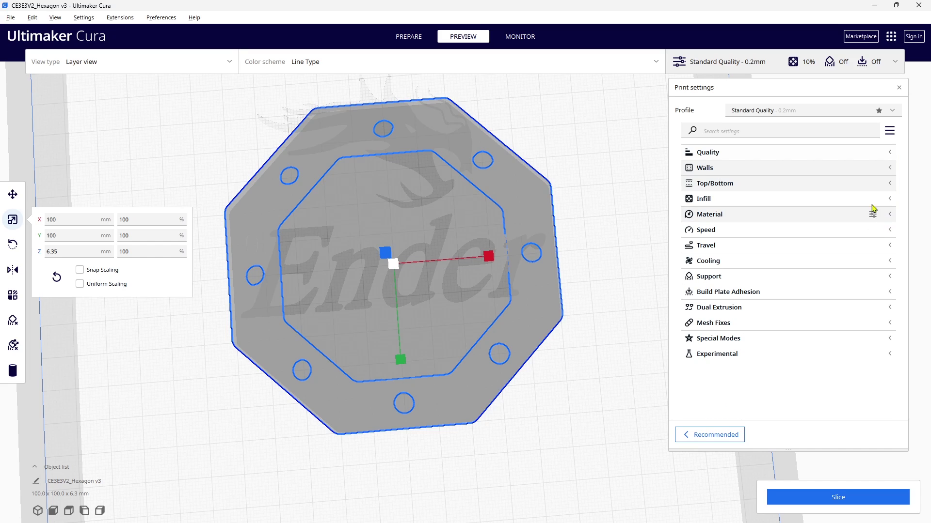
- Filter the settings to the monotonic ordering options with 'monotonic' and slice the hexagon
{"action": "left_click", "coordinate": [748, 131]}
{"action": "type", "text": "monotonic"}
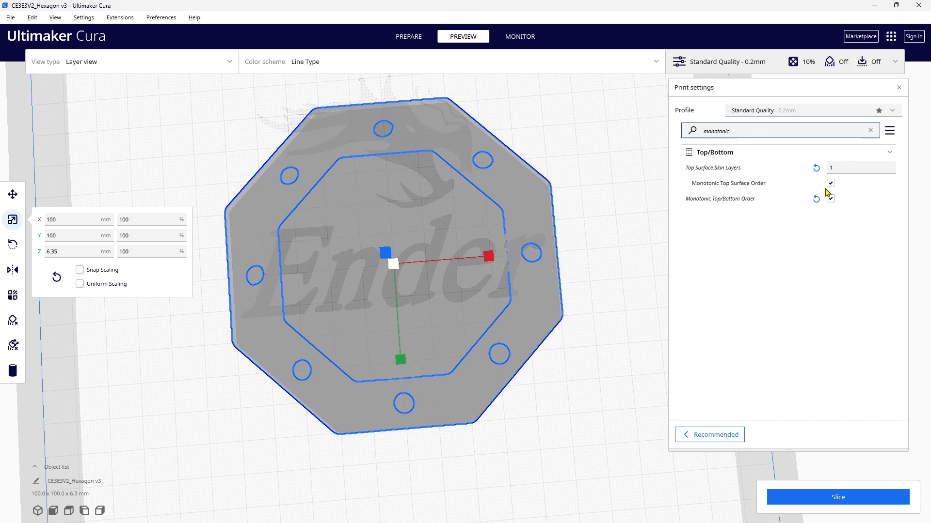
{"action": "left_click", "coordinate": [837, 498]}
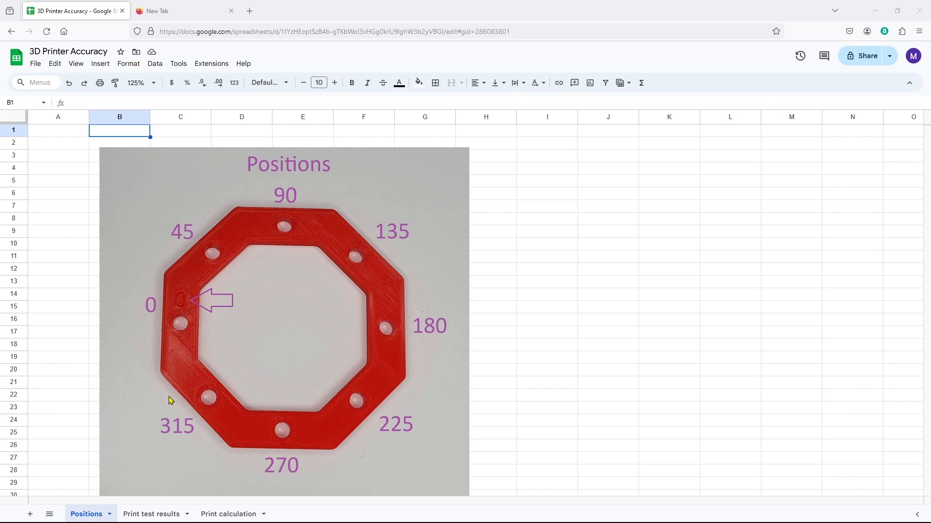
- View the Print test results sheet, glance at Print calculation, and return to Print test results
{"action": "left_click", "coordinate": [149, 515]}
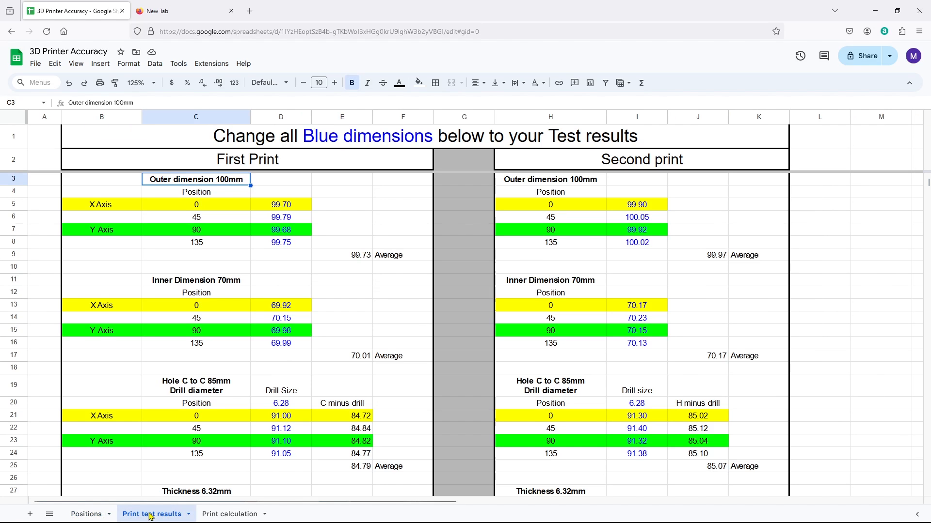
{"action": "left_click", "coordinate": [218, 516]}
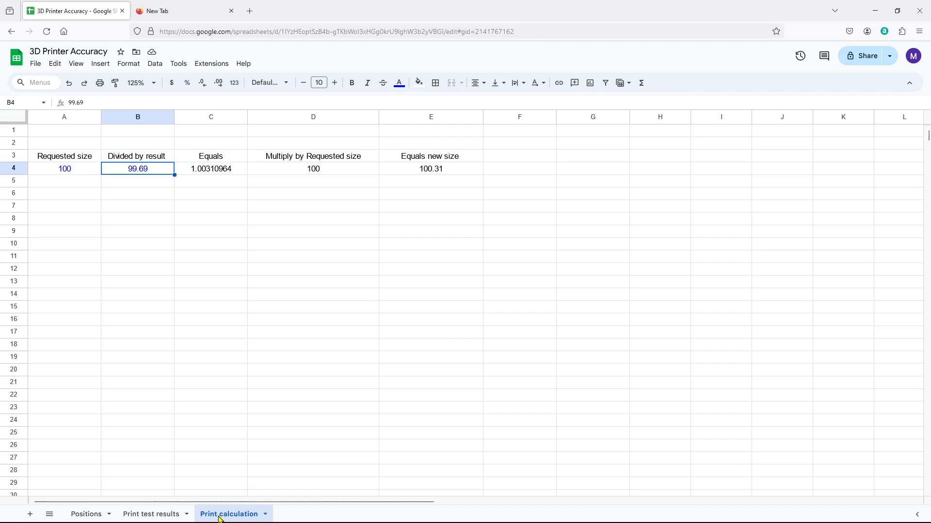
{"action": "left_click", "coordinate": [159, 515]}
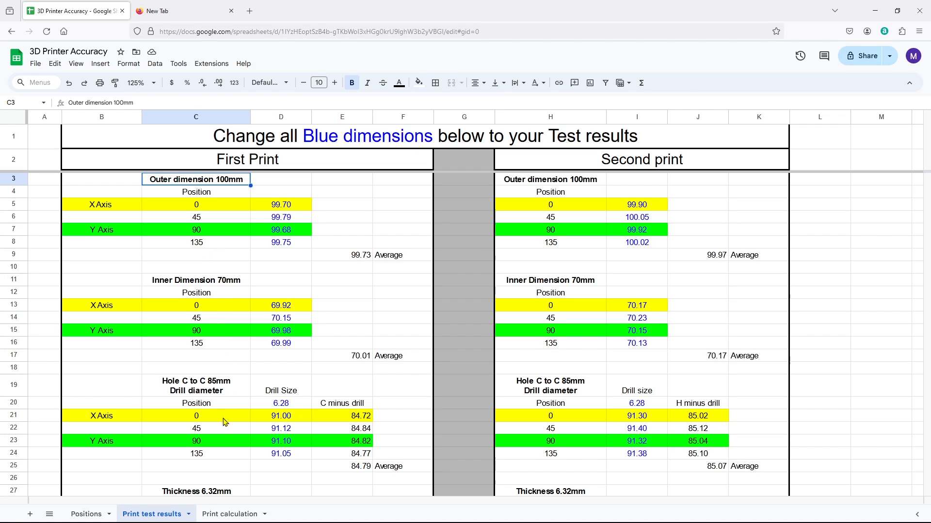
{"action": "left_click", "coordinate": [214, 494]}
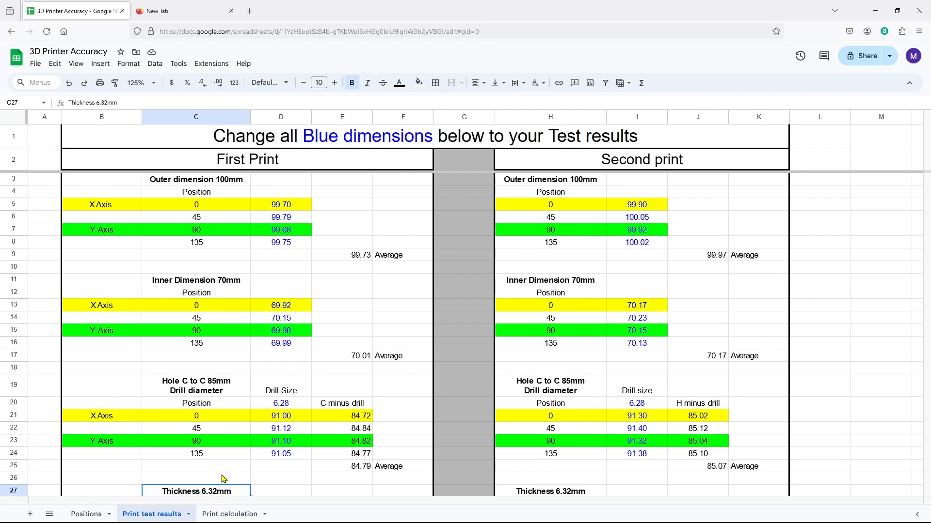
{"action": "scroll", "coordinate": [223, 477], "scroll_direction": "down", "scroll_amount": 5}
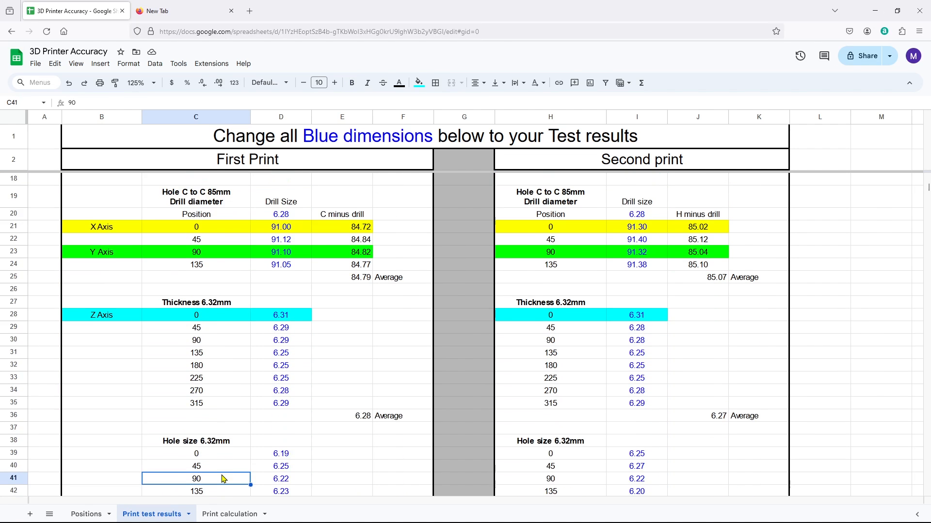
{"action": "left_click", "coordinate": [221, 478]}
{"action": "scroll", "coordinate": [221, 475], "scroll_direction": "down", "scroll_amount": 2}
{"action": "left_click", "coordinate": [223, 480]}
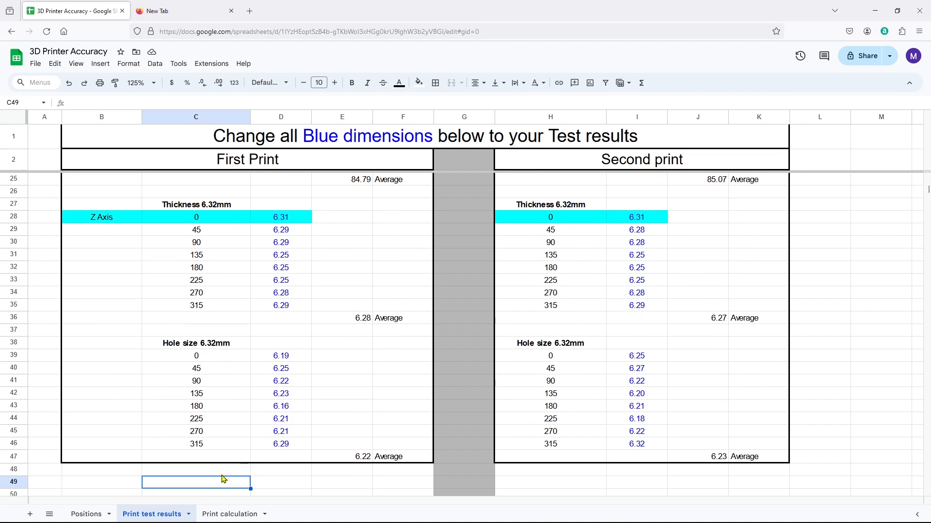
{"action": "scroll", "coordinate": [259, 314], "scroll_direction": "up", "scroll_amount": 7}
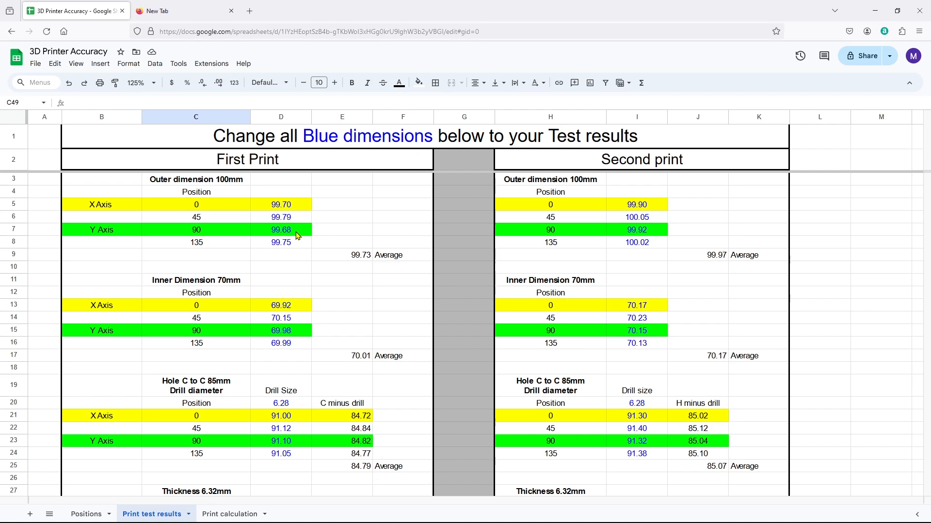
- Read the 100.31 new size on Print calculation, then return to Cura to edit the part's X size
{"action": "left_click", "coordinate": [240, 515]}
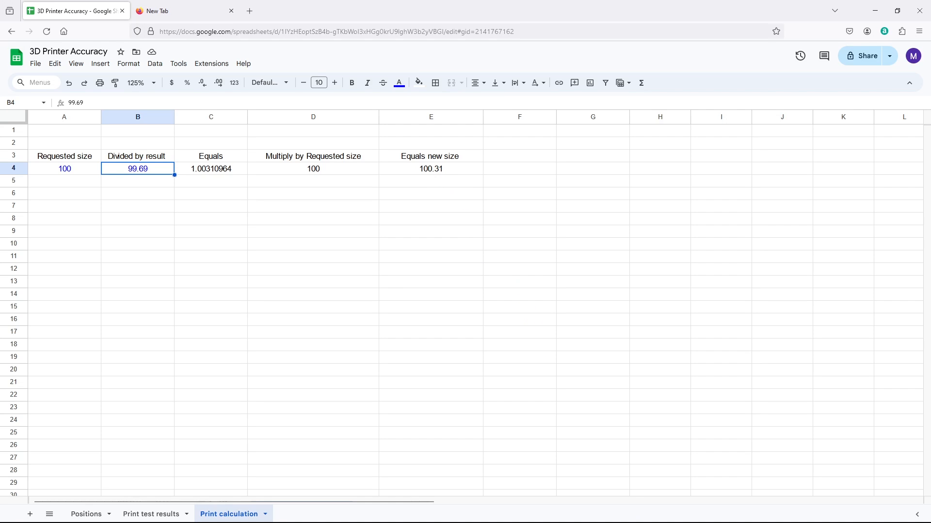
{"action": "left_click", "coordinate": [552, 513]}
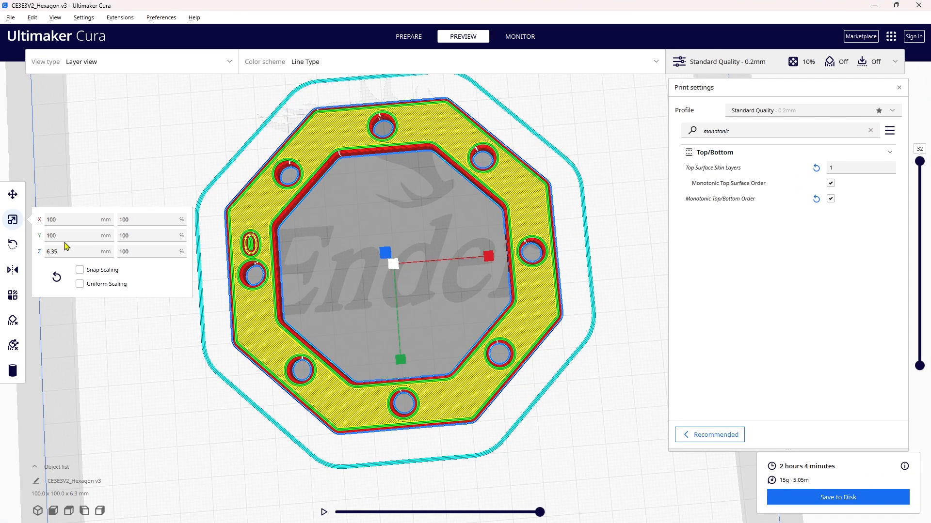
{"action": "left_click", "coordinate": [59, 219]}
- Set the part's X and Y size to 100.3 mm and switch back to the spreadsheet
{"action": "left_click", "coordinate": [65, 235]}
{"action": "type", "text": ".3"}
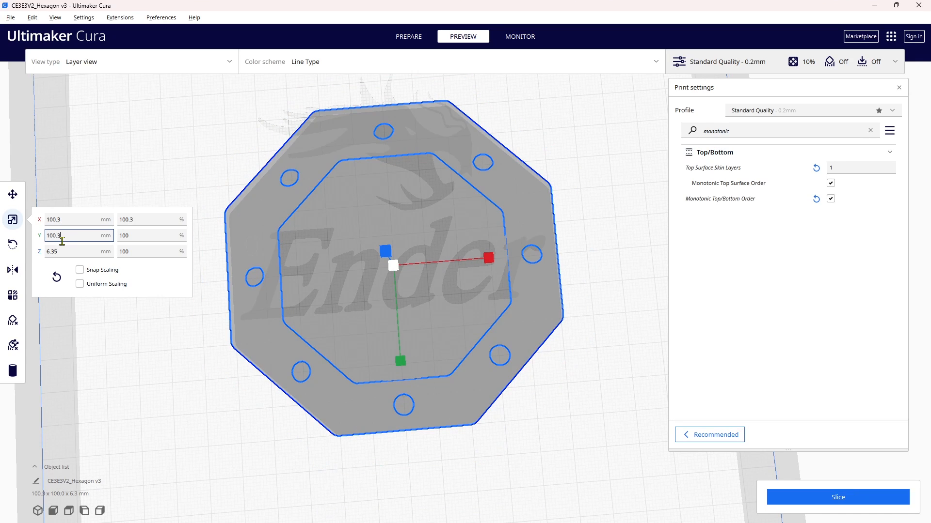
{"action": "key", "text": "Return"}
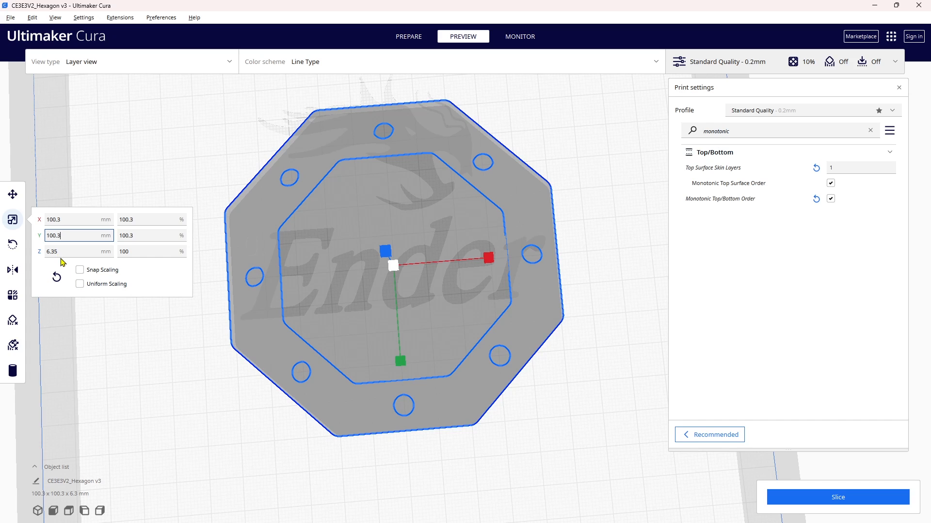
{"action": "key", "text": "alt+Tab"}
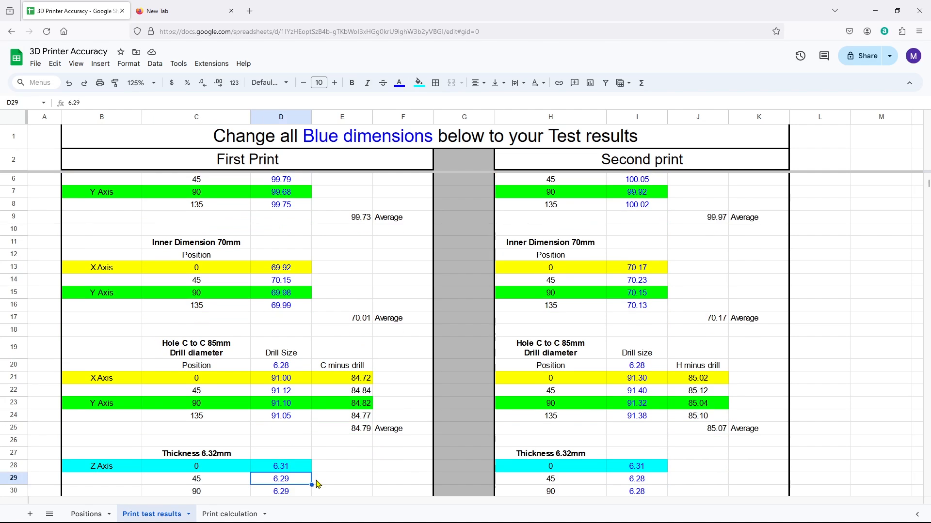
{"action": "scroll", "coordinate": [342, 411], "scroll_direction": "down", "scroll_amount": 3}
{"action": "left_click", "coordinate": [291, 479]}
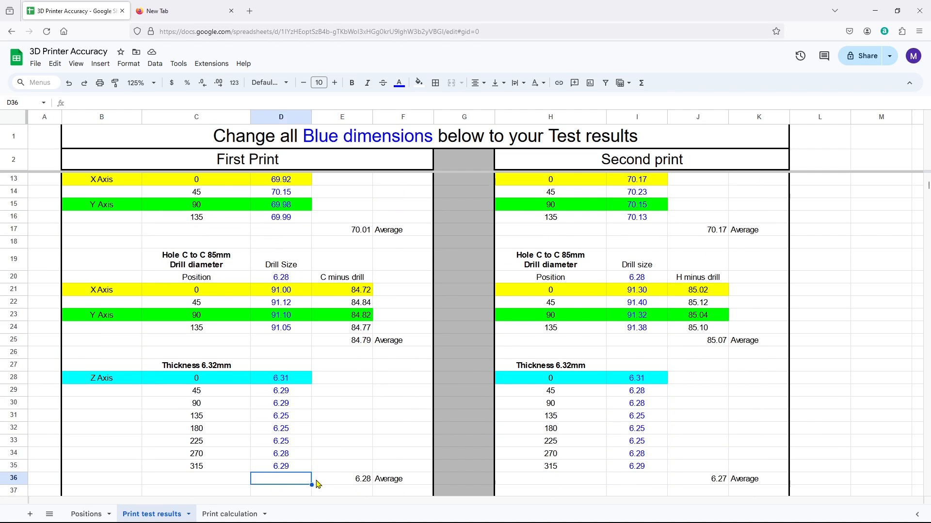
{"action": "key", "text": "Return"}
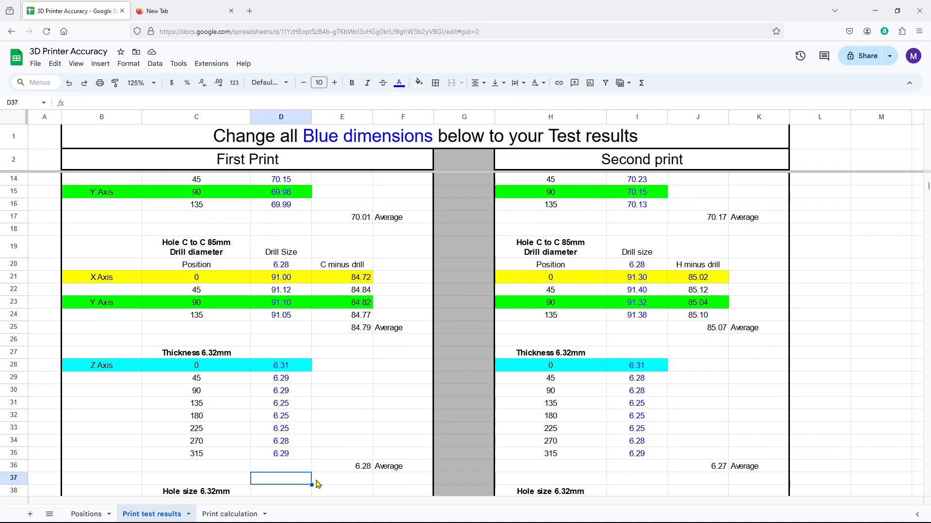
{"action": "key", "text": "Return"}
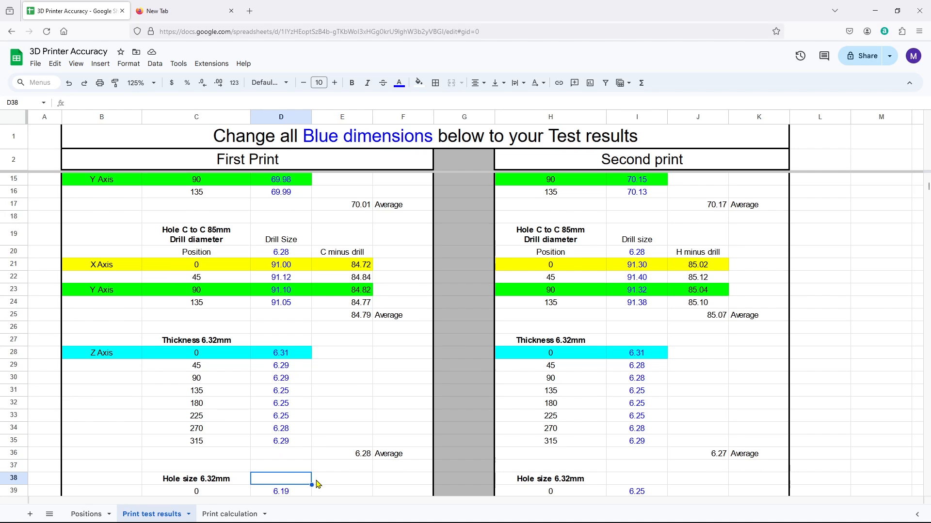
{"action": "key", "text": "Return"}
{"action": "key", "text": "Return"}
{"action": "key", "text": "Return"}
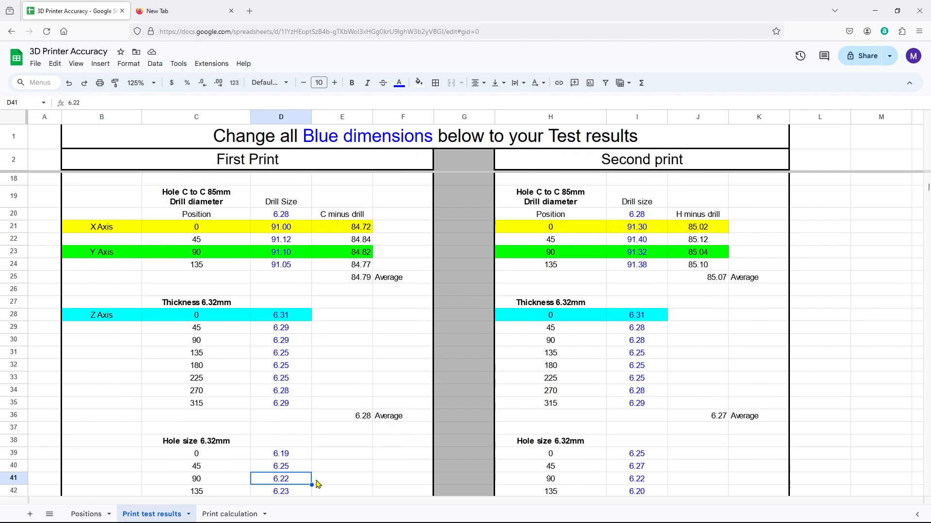
{"action": "key", "text": "Return"}
{"action": "key", "text": "Return"}
{"action": "key", "text": "Return"}
{"action": "key", "text": "Return"}
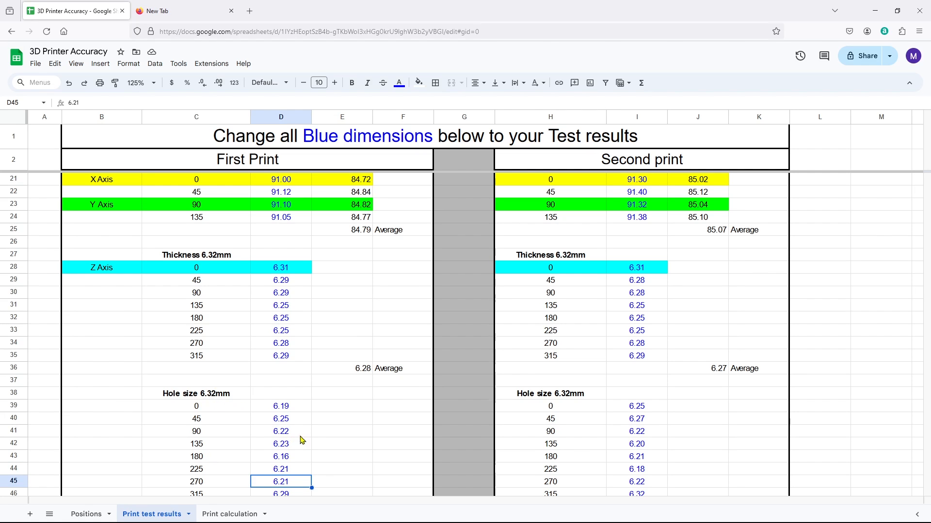
{"action": "key", "text": "Return"}
{"action": "key", "text": "Return"}
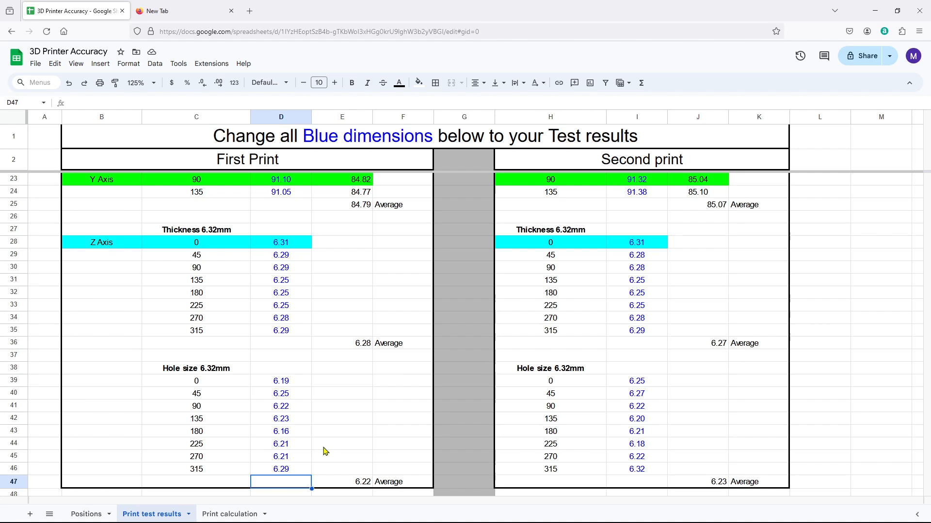
{"action": "scroll", "coordinate": [323, 453], "scroll_direction": "up", "scroll_amount": 5}
{"action": "scroll", "coordinate": [323, 452], "scroll_direction": "up", "scroll_amount": 5}
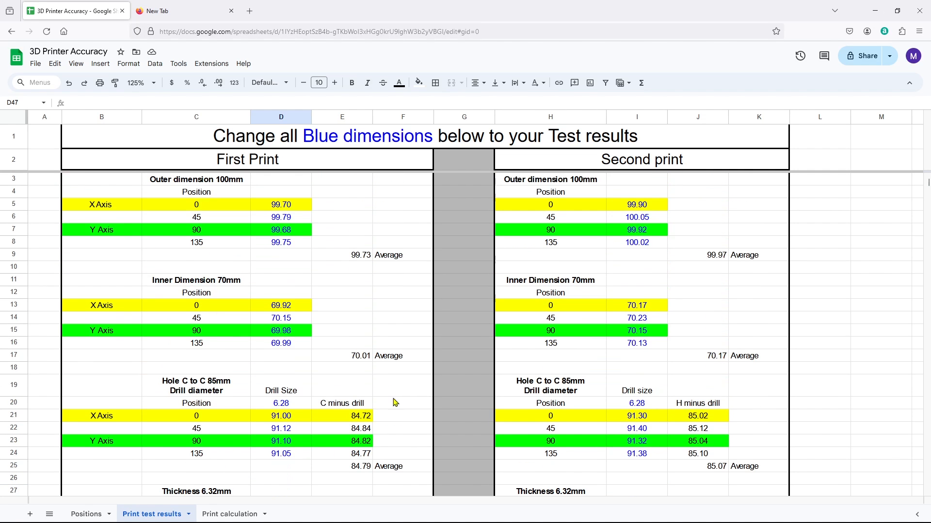